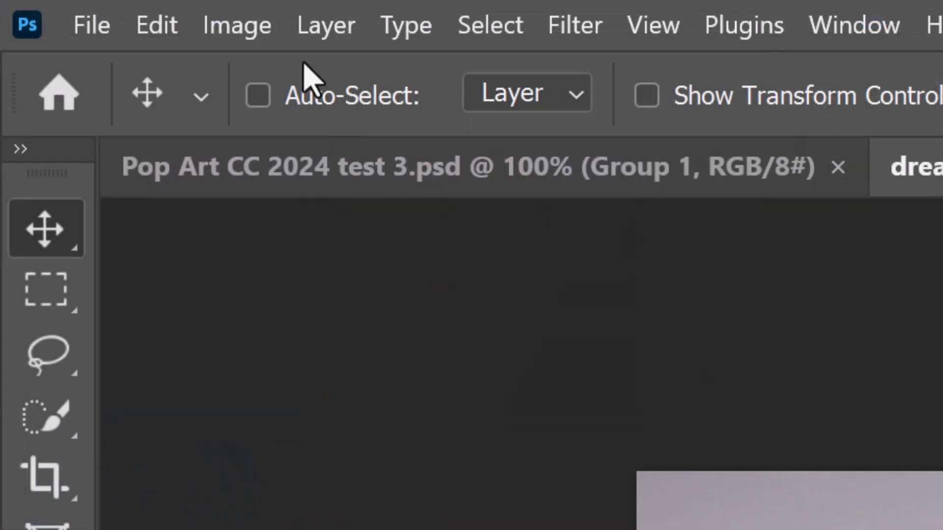
pyautogui.click(56, 6)
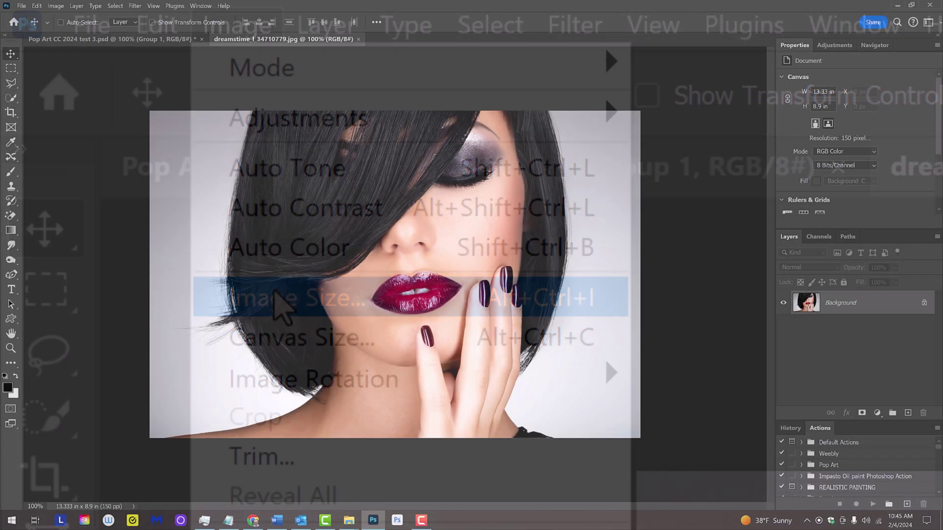
pyautogui.click(282, 299)
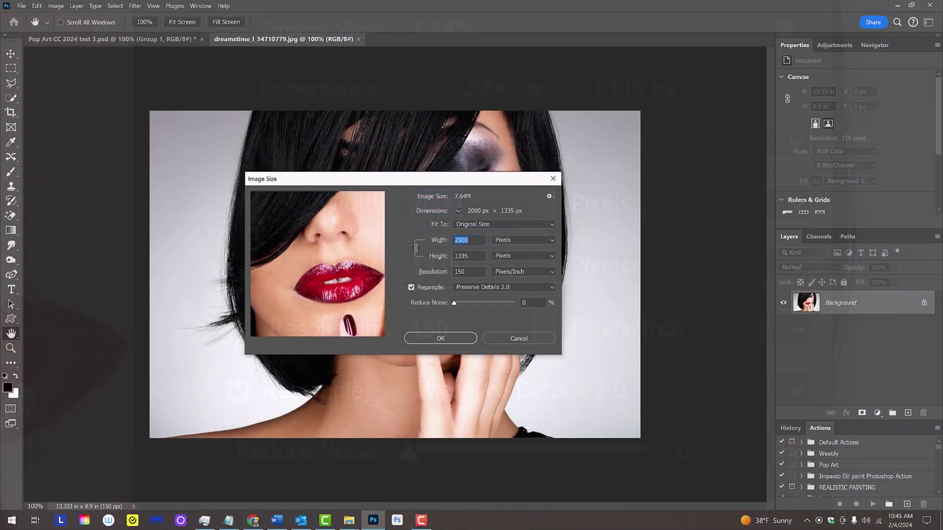
pyautogui.press('Escape')
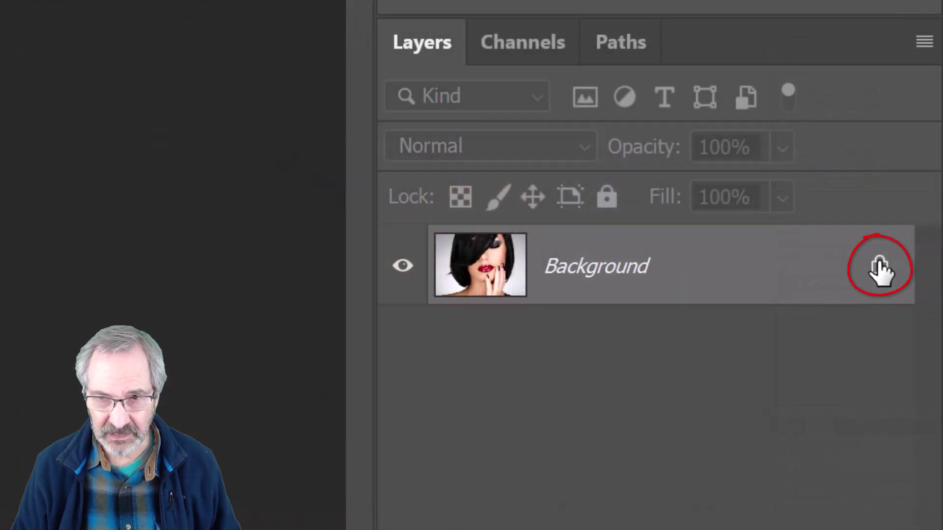
# Unlock the Background, auto-remove the grey backdrop, and convert Layer 0 to a smart object.
pyautogui.click(879, 269)
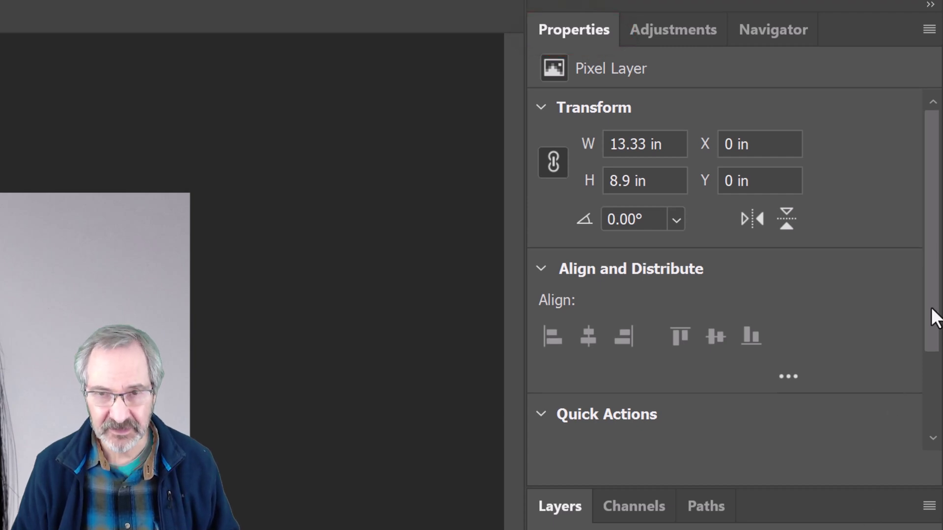
pyautogui.scroll(-3, 932, 316)
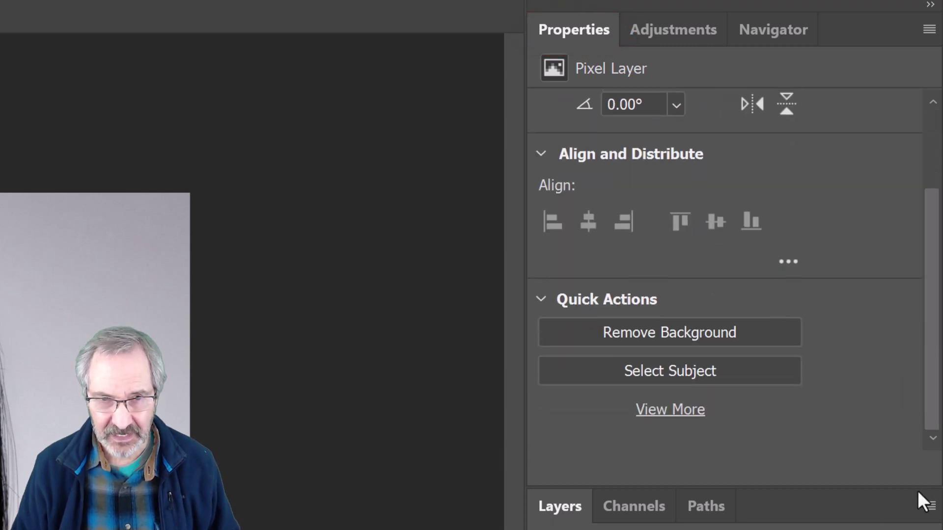
pyautogui.click(670, 332)
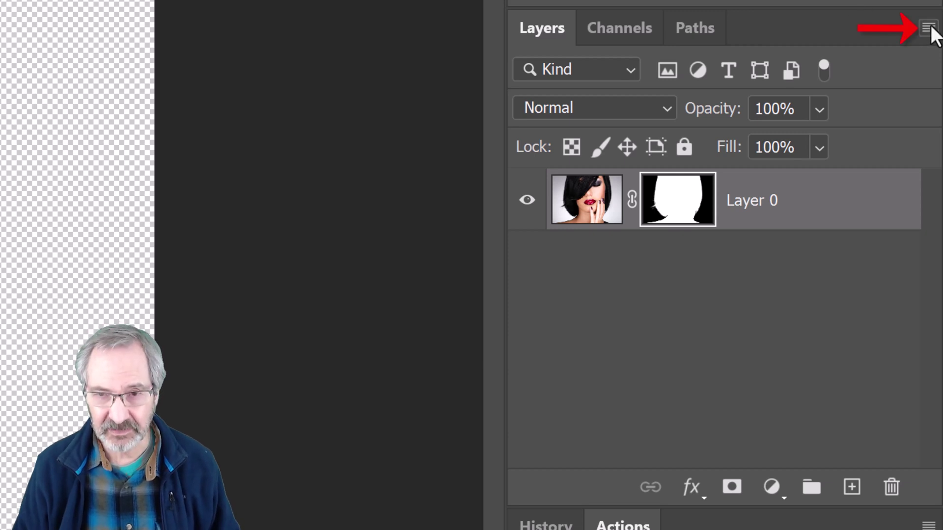
pyautogui.click(928, 27)
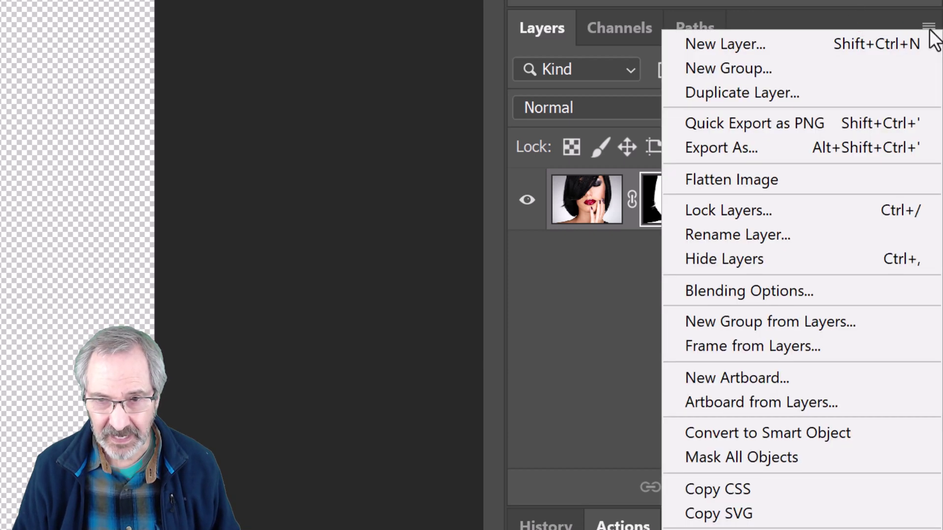
pyautogui.click(759, 433)
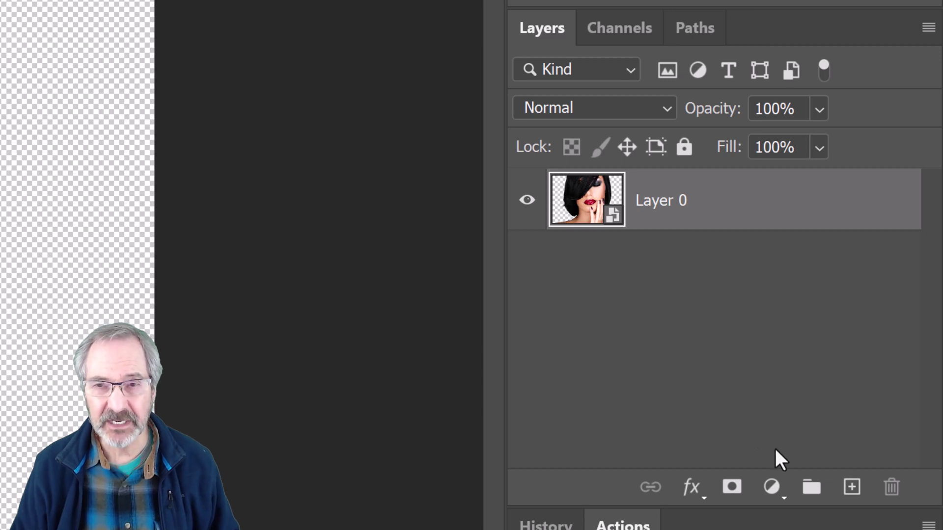
# Add an empty layer below the woman, hide Layer 0, and create a Gradient Fill layer.
pyautogui.keyDown('ctrl'); pyautogui.click(851, 489); pyautogui.keyUp('ctrl')
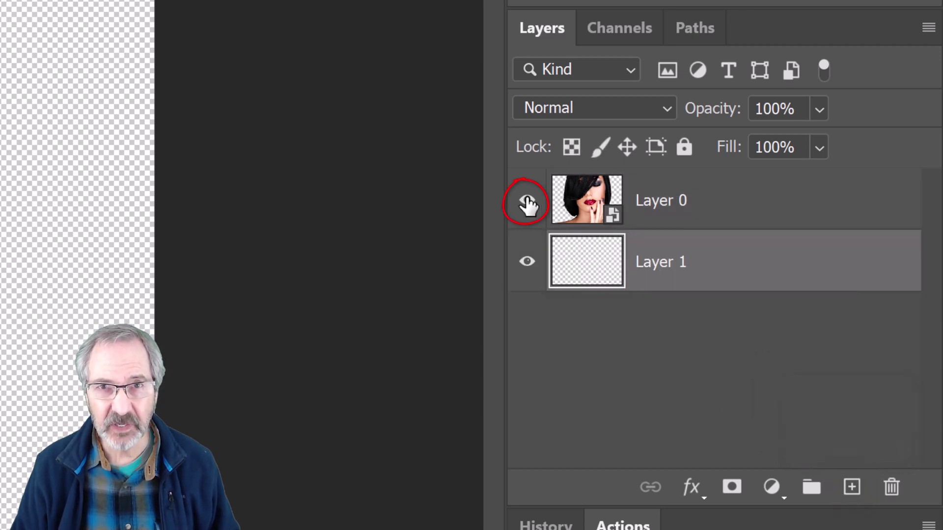
pyautogui.click(528, 203)
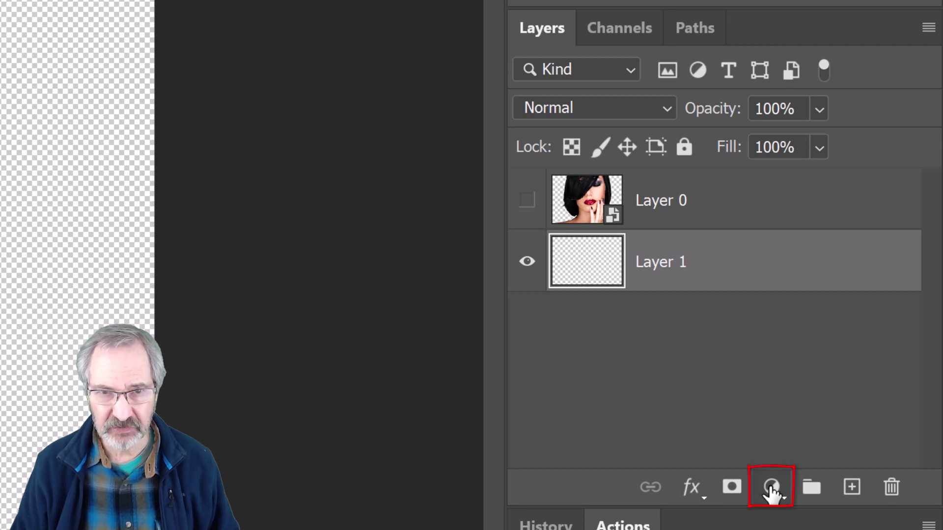
pyautogui.click(771, 489)
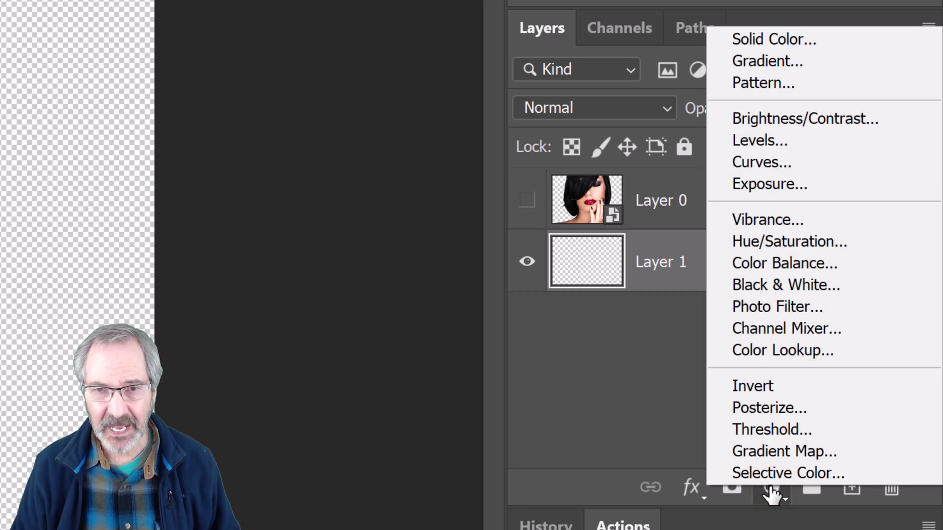
pyautogui.click(762, 57)
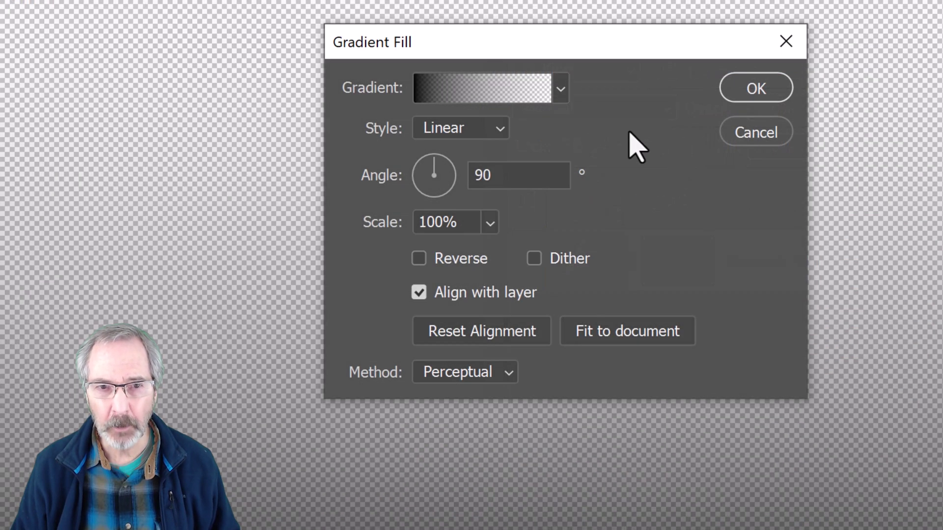
# Give the gradient fill the Purple_20 magenta-to-purple preset in Radial style.
pyautogui.click(560, 89)
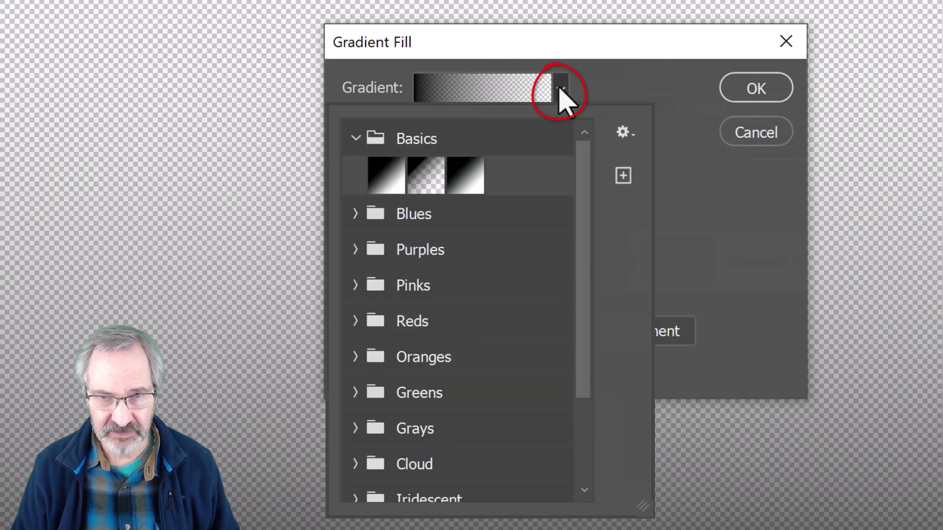
pyautogui.click(354, 250)
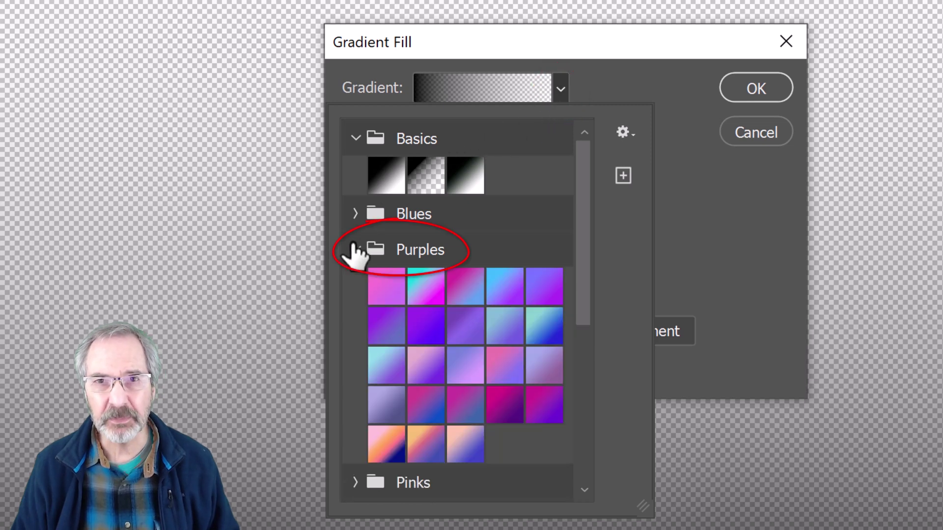
pyautogui.click(540, 404)
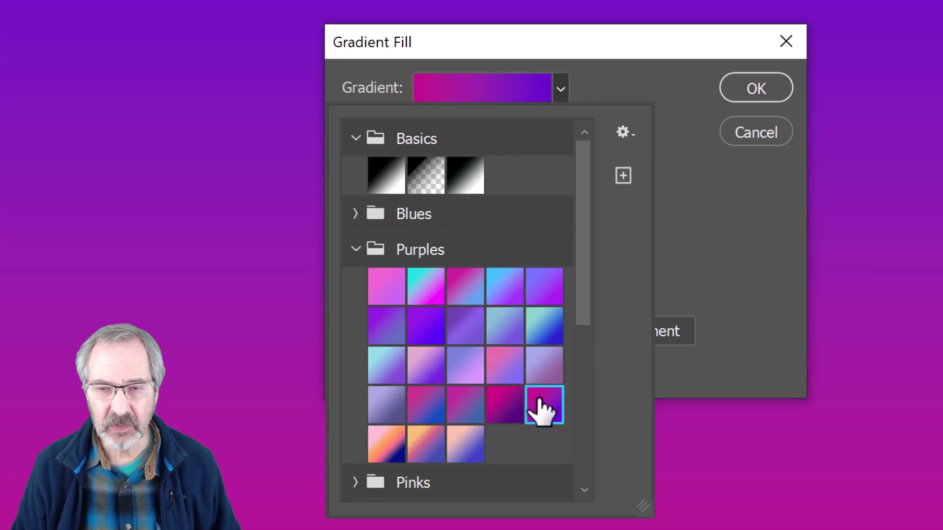
pyautogui.click(726, 242)
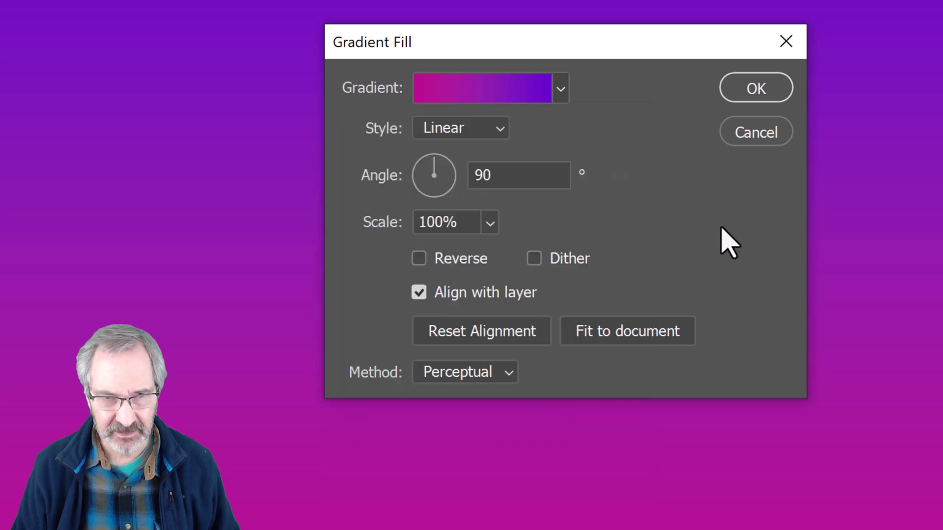
pyautogui.click(501, 129)
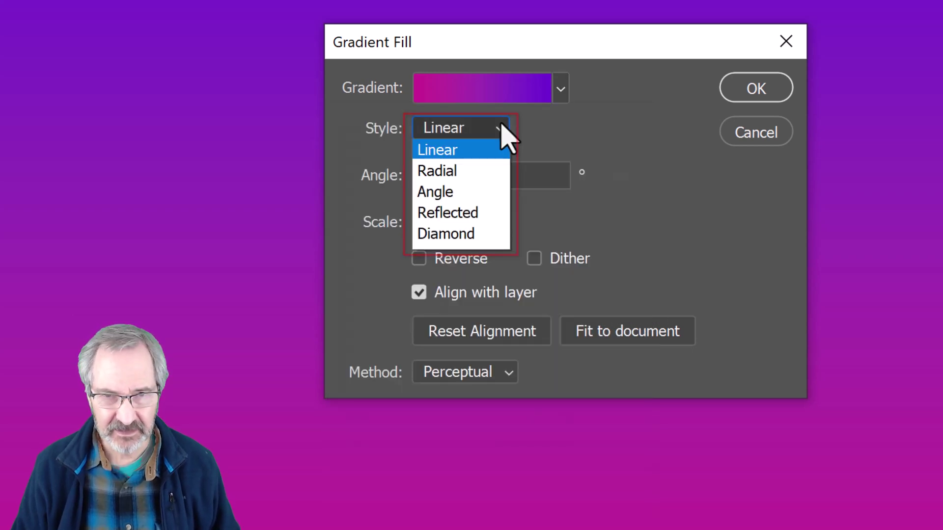
pyautogui.click(439, 171)
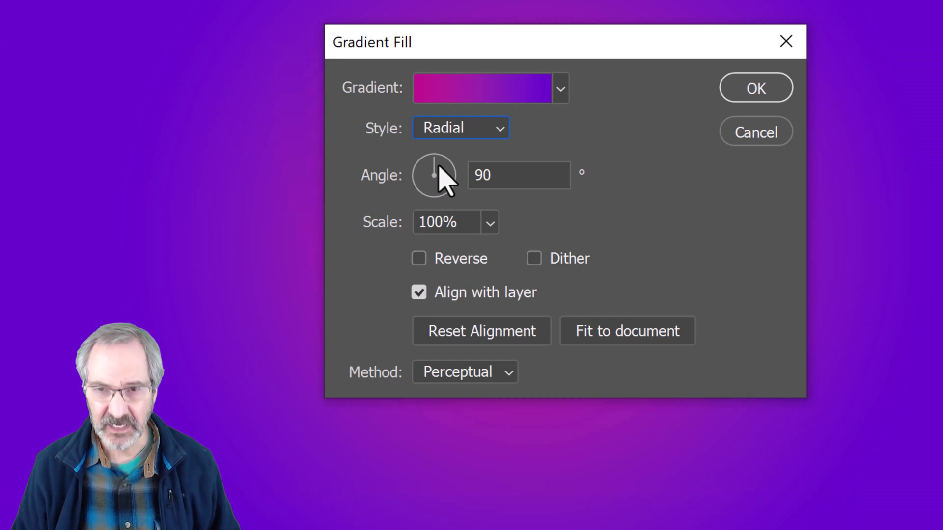
pyautogui.click(471, 89)
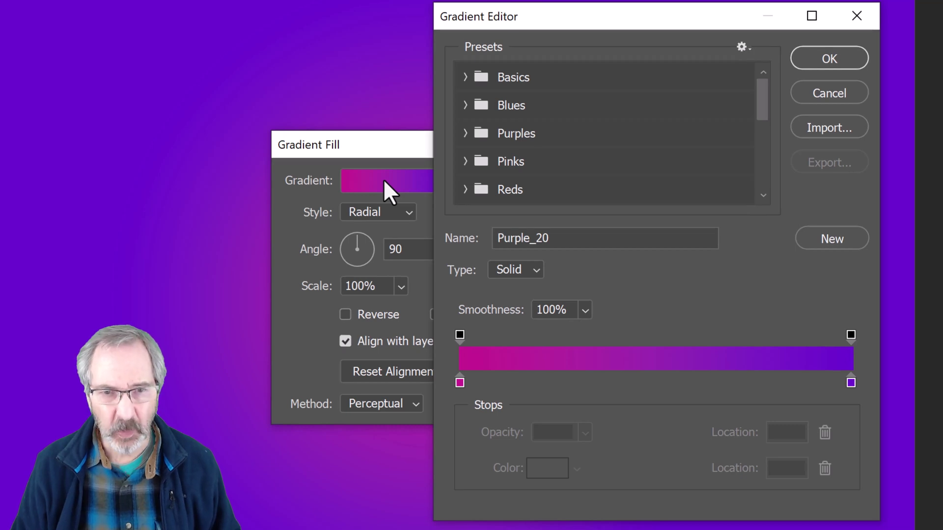
# Recolour the left gradient stop to e487c5 and move it to location 40.
pyautogui.click(459, 382)
pyautogui.click(458, 382)
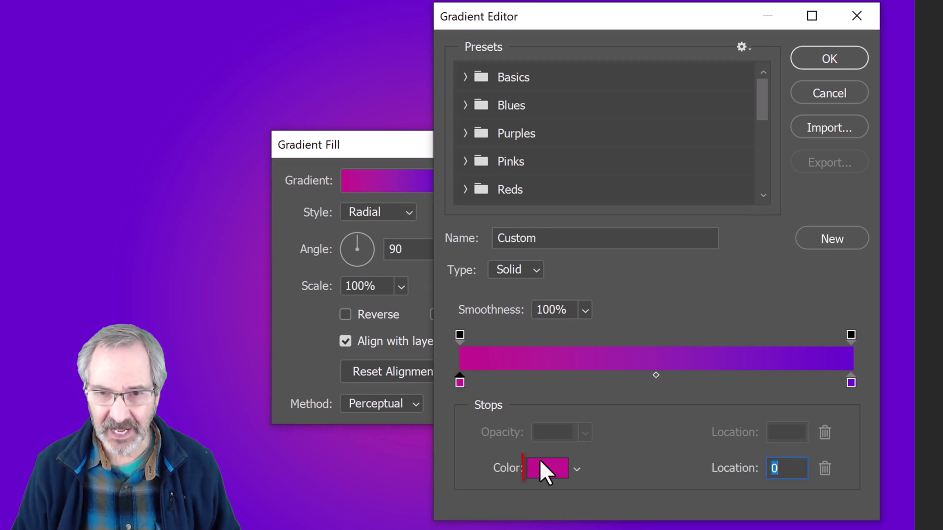
pyautogui.click(548, 474)
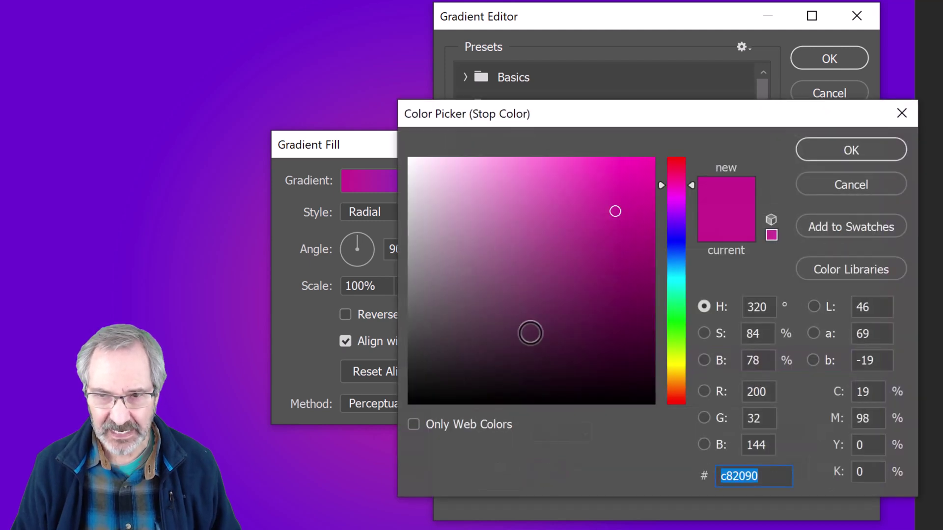
pyautogui.click(510, 181)
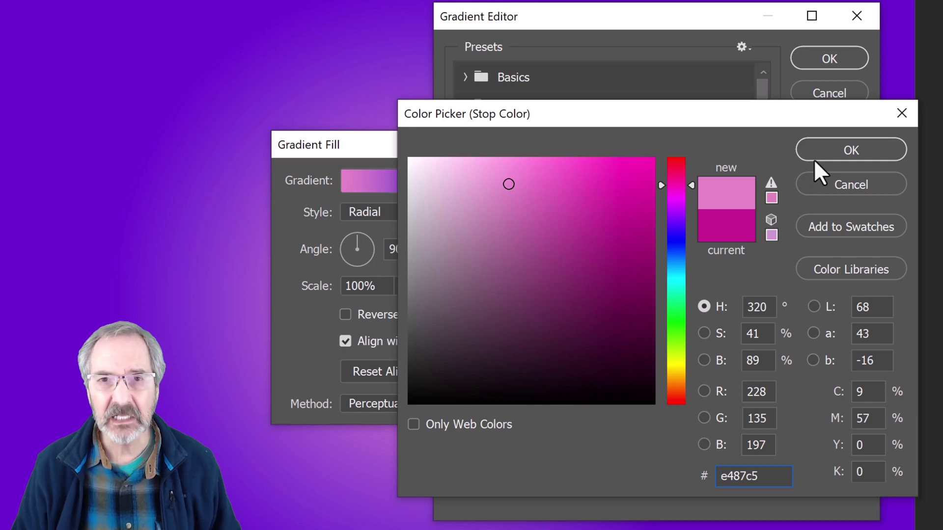
pyautogui.press('Return')
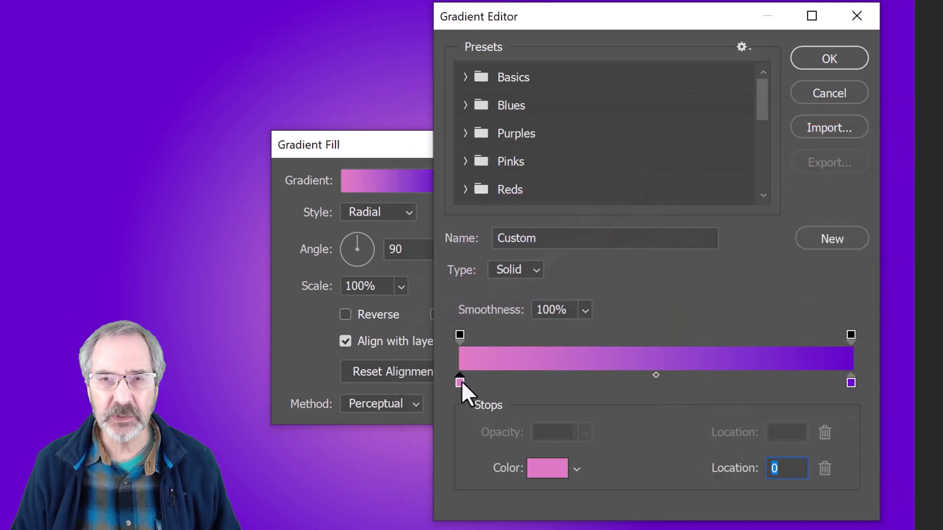
pyautogui.moveTo(461, 382); pyautogui.dragTo(614, 385)
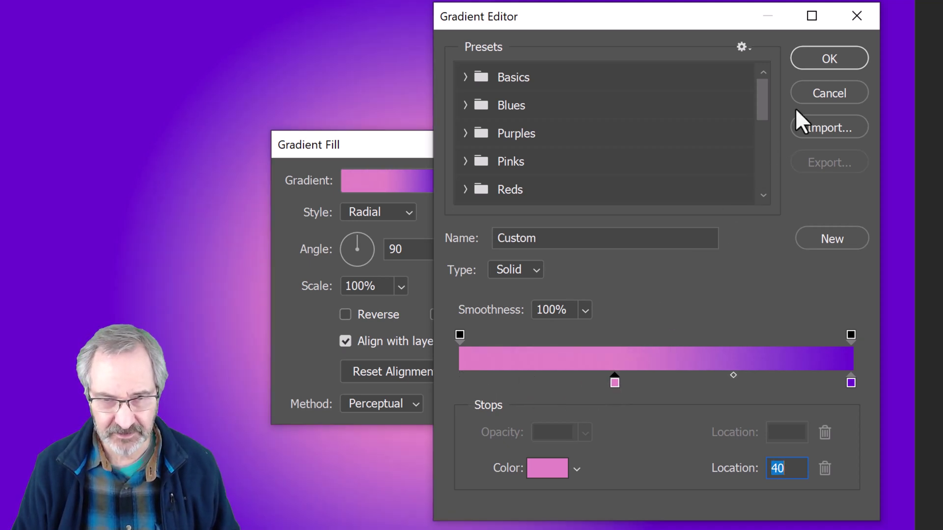
pyautogui.click(829, 59)
# Set the Gradient Fill scale to 125%.
pyautogui.click(402, 287)
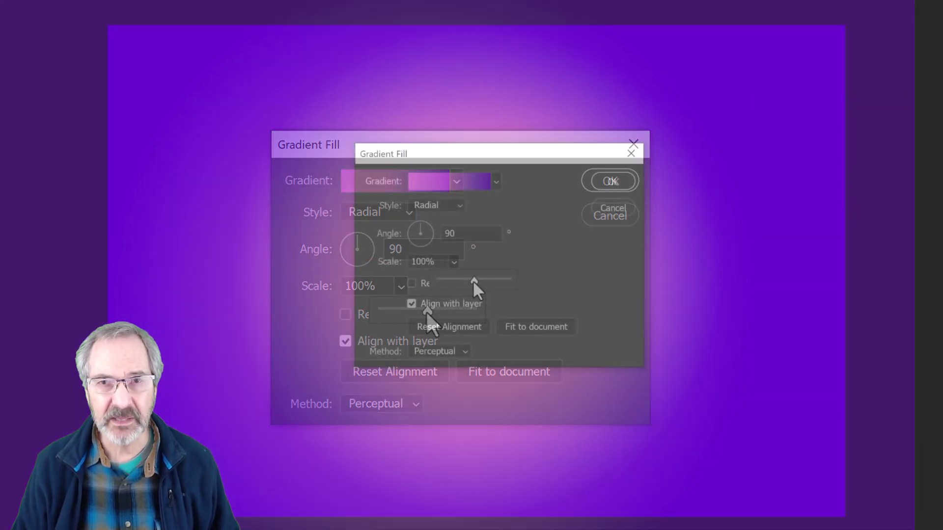
pyautogui.moveTo(472, 280); pyautogui.dragTo(477, 278)
pyautogui.click(604, 181)
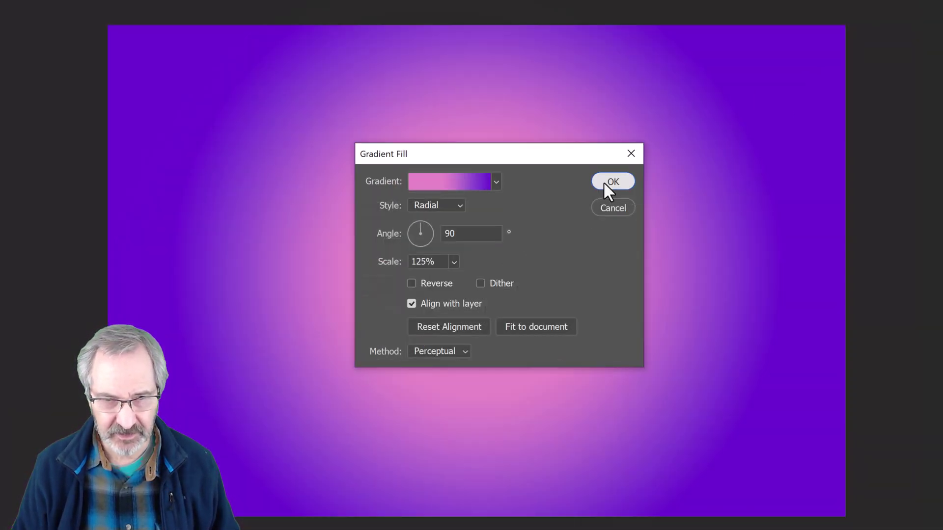
# Reopen Gradient Fill 1's settings and reduce its scale to 57%.
pyautogui.click(604, 183)
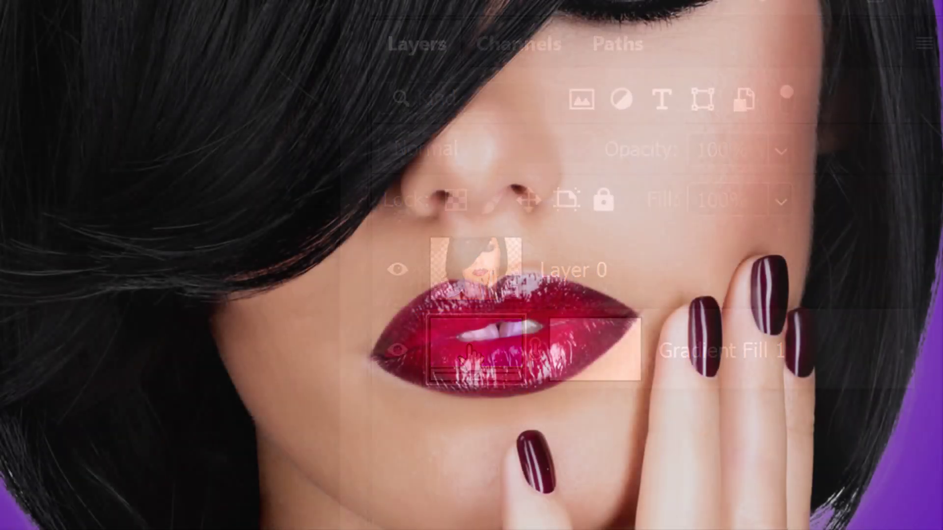
pyautogui.doubleClick(470, 355)
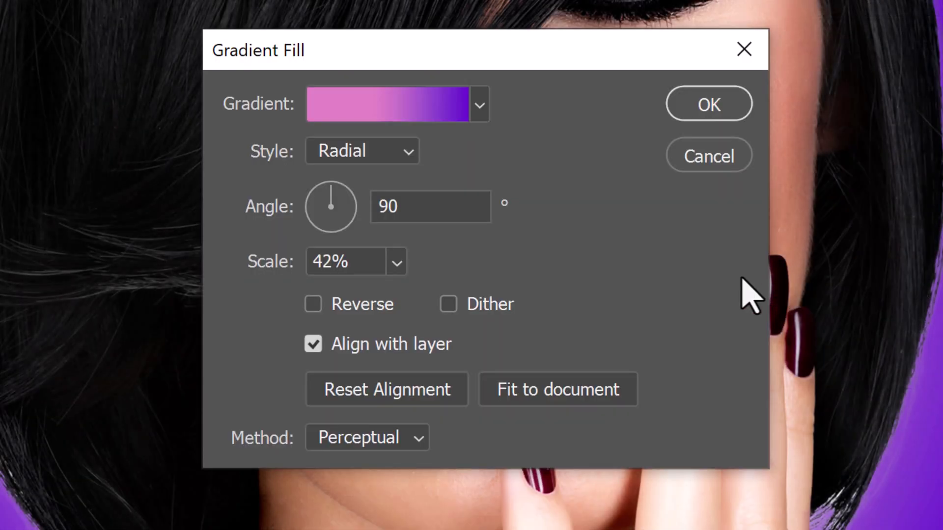
pyautogui.click(397, 263)
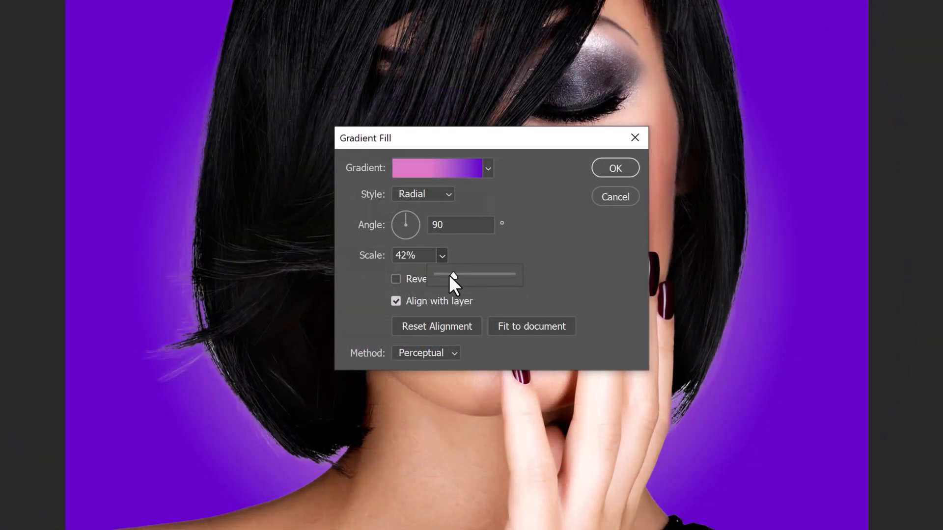
pyautogui.moveTo(410, 297); pyautogui.dragTo(426, 296)
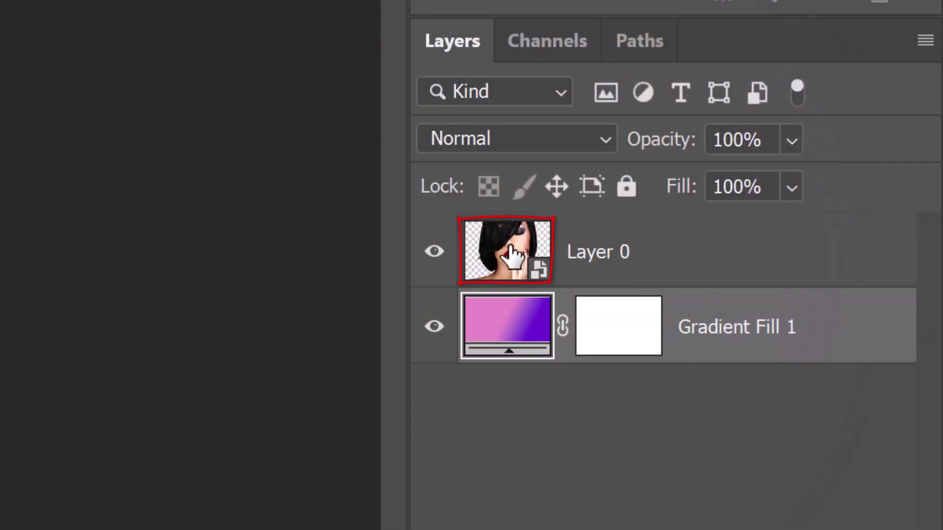
# Apply a Surface Blur to Layer 0 with radius 53 px and threshold 10 levels.
pyautogui.click(511, 254)
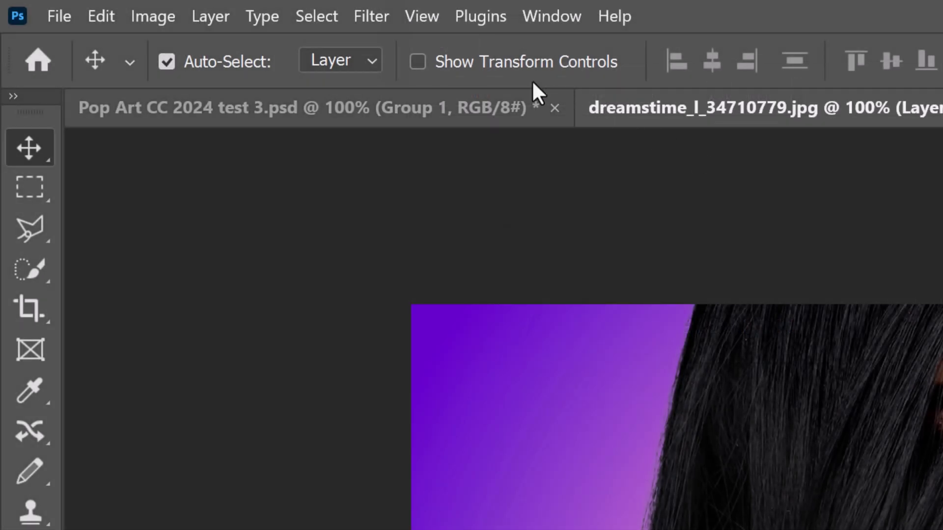
pyautogui.click(370, 16)
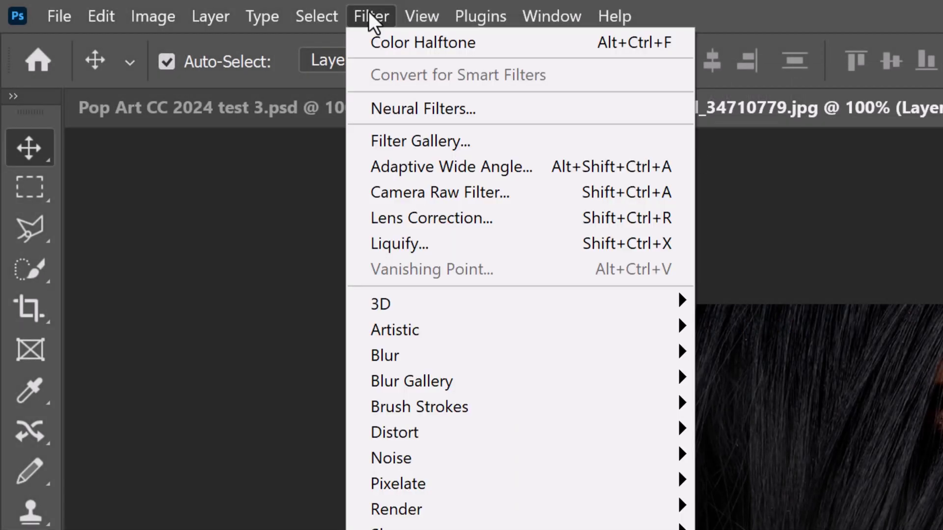
pyautogui.moveTo(401, 358)
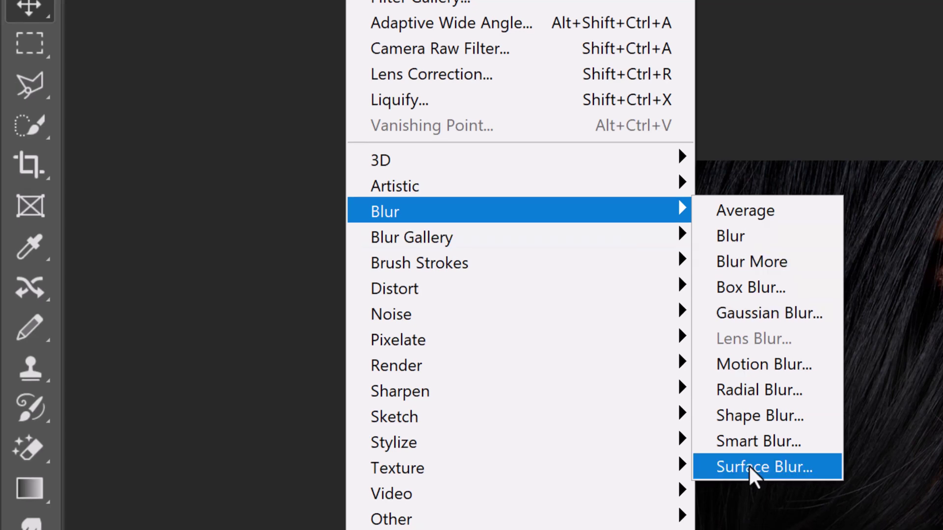
pyautogui.click(751, 467)
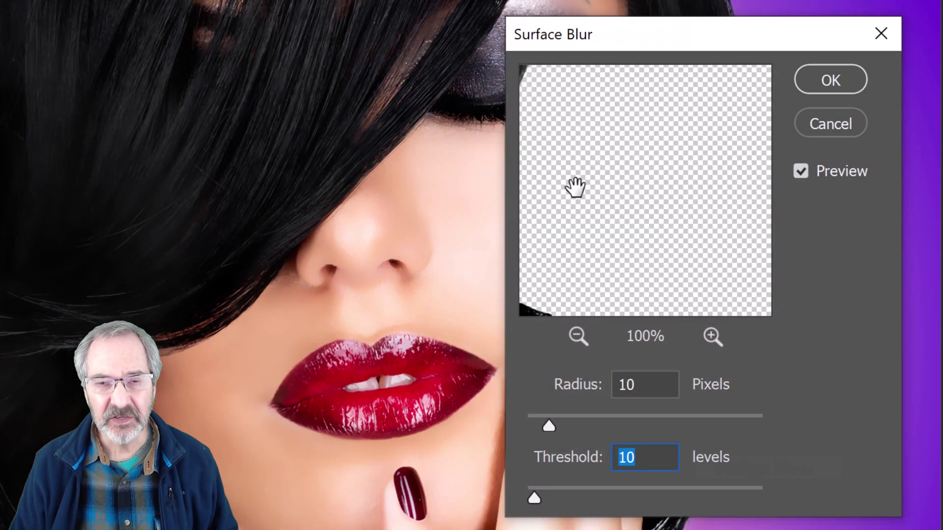
pyautogui.moveTo(654, 89); pyautogui.dragTo(733, 219)
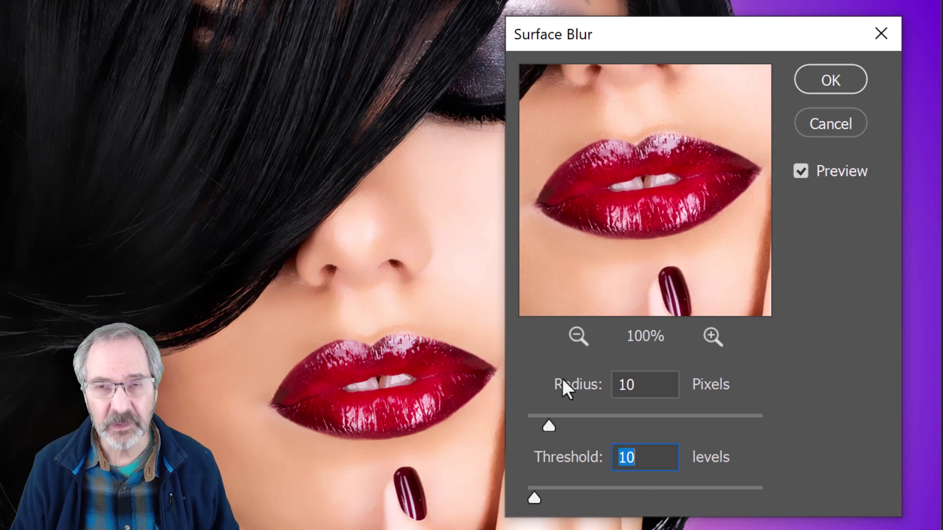
pyautogui.moveTo(564, 385); pyautogui.dragTo(493, 500)
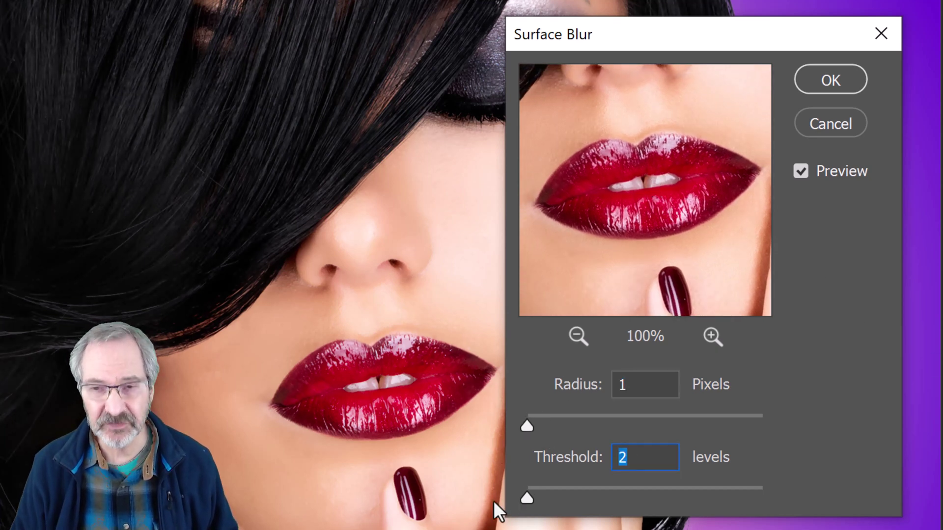
pyautogui.moveTo(527, 426); pyautogui.dragTo(589, 426)
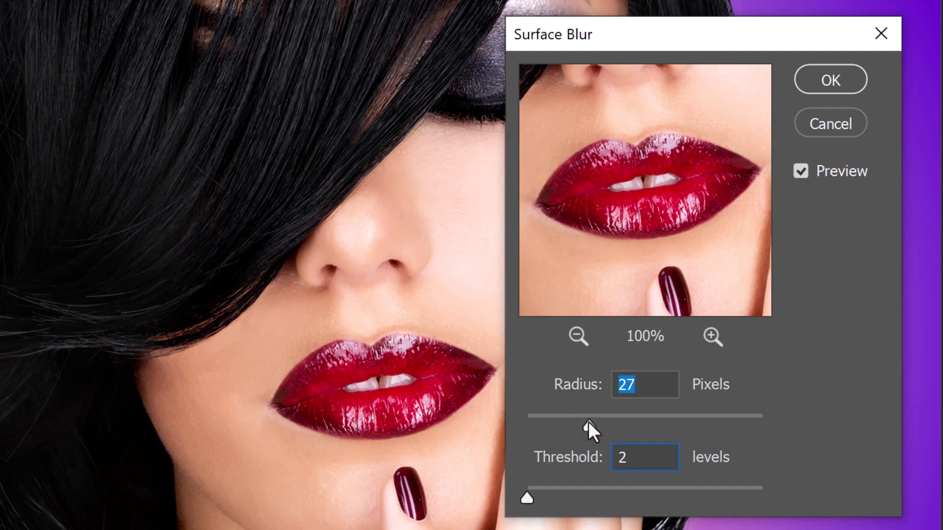
pyautogui.moveTo(527, 498)
pyautogui.mouseDown()
pyautogui.moveTo(565, 495)
pyautogui.moveTo(531, 492)
pyautogui.mouseUp()
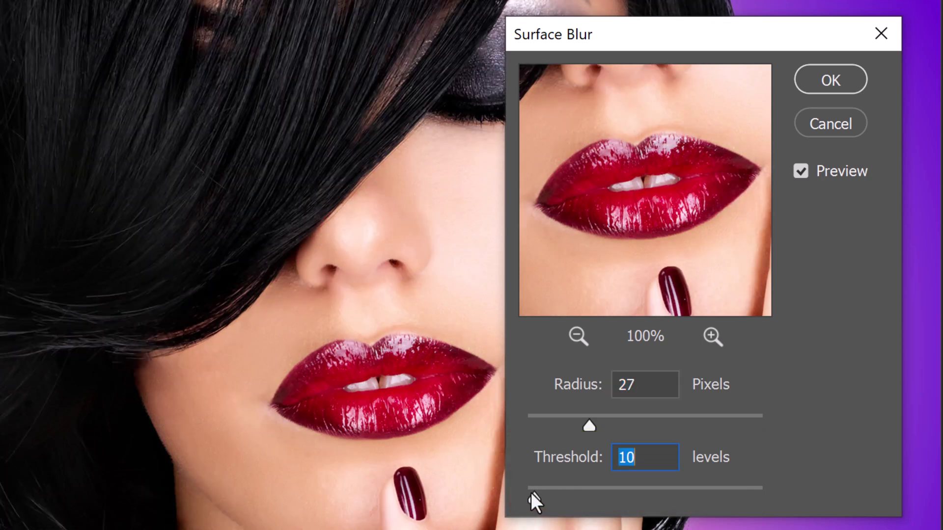
pyautogui.click(649, 416)
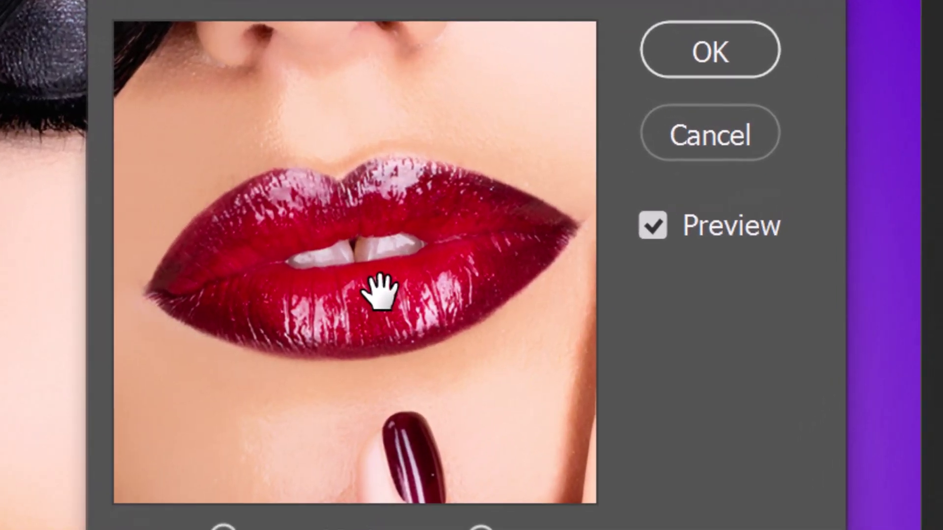
pyautogui.moveTo(334, 56); pyautogui.dragTo(286, 457)
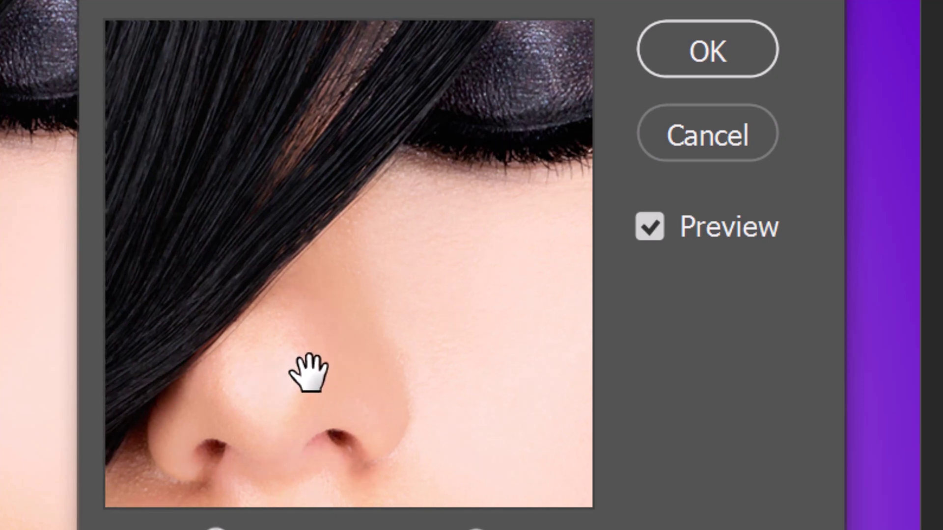
pyautogui.click(693, 60)
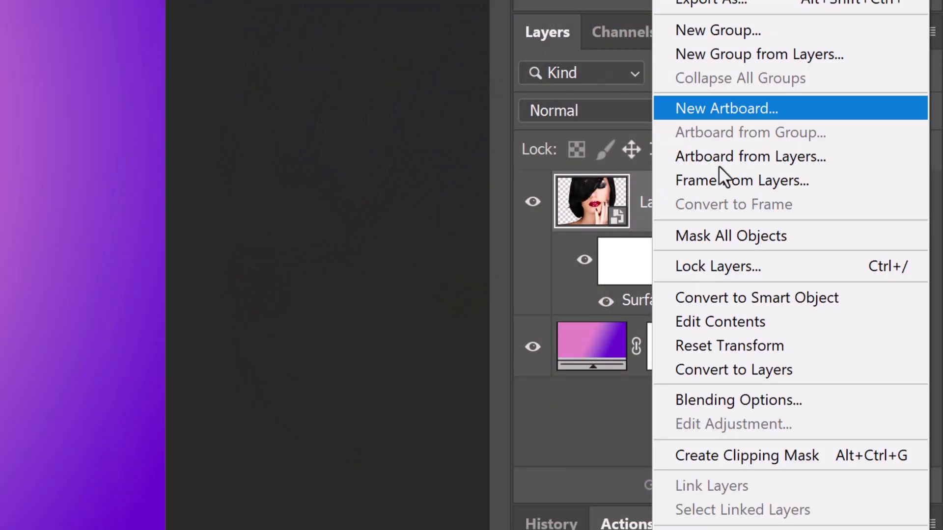
# Wrap the blurred layer in a smart object and apply Shadows/Highlights at 35% shadow amount.
pyautogui.click(730, 296)
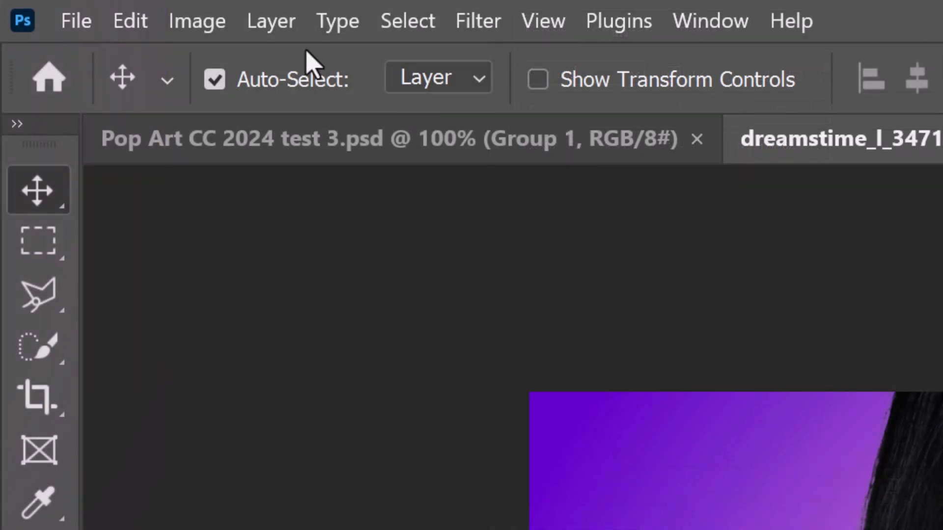
pyautogui.click(195, 22)
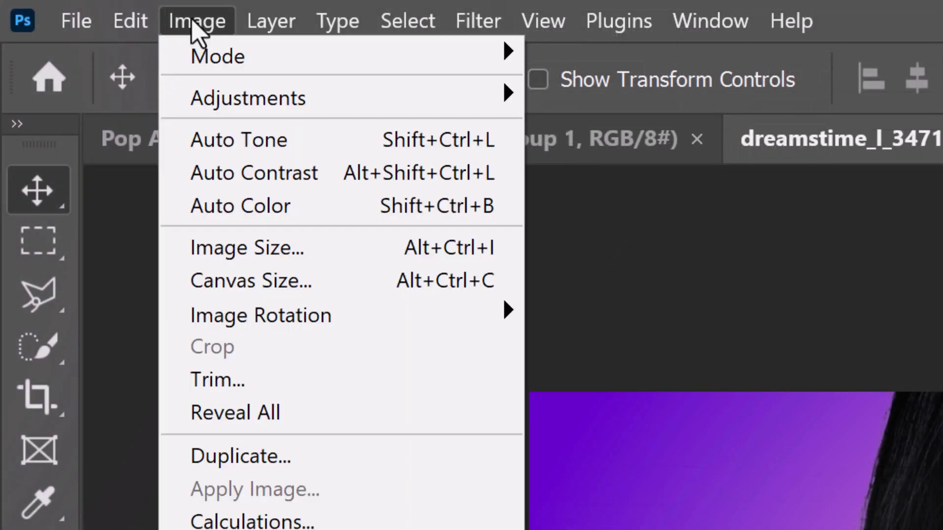
pyautogui.moveTo(228, 105)
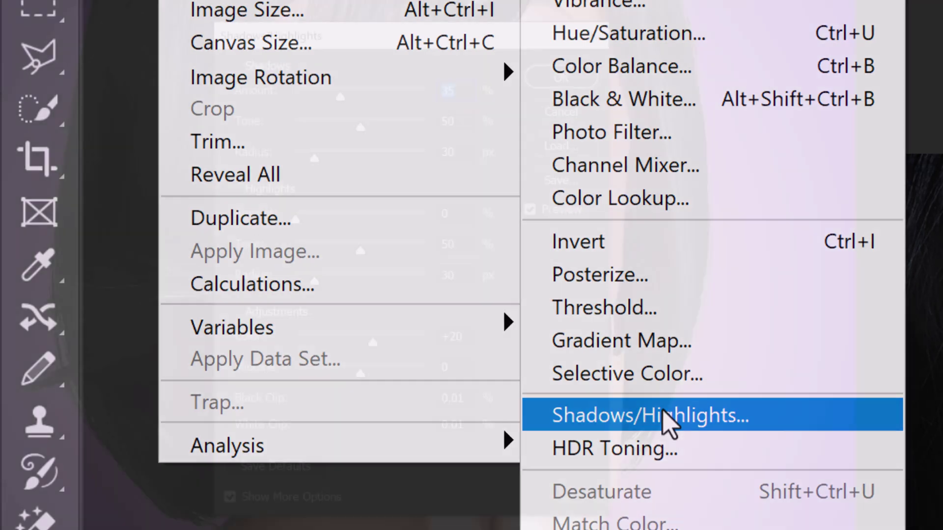
pyautogui.click(664, 415)
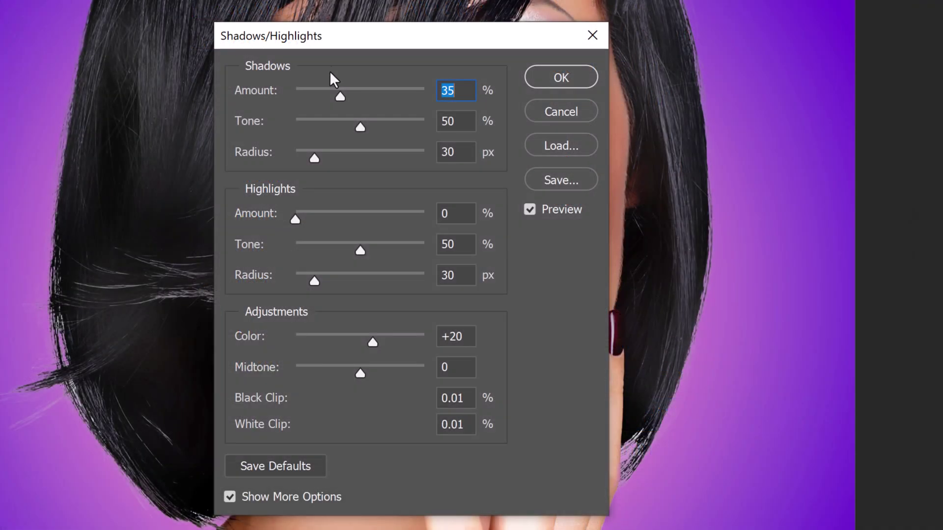
pyautogui.moveTo(337, 41); pyautogui.dragTo(610, 36)
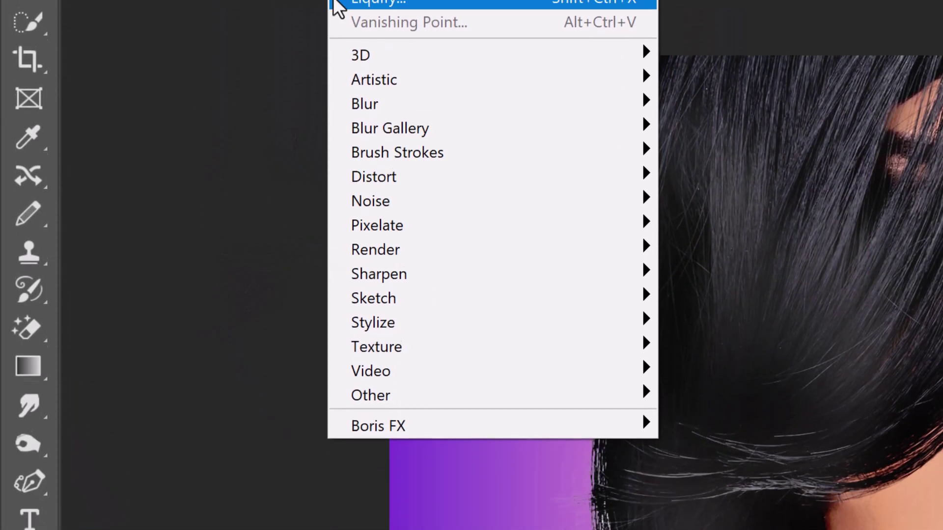
# Apply Oil Paint with Stylization 10, Cleanliness 10, Scale 0.1, Bristle Detail 0, lighting off.
pyautogui.moveTo(384, 324)
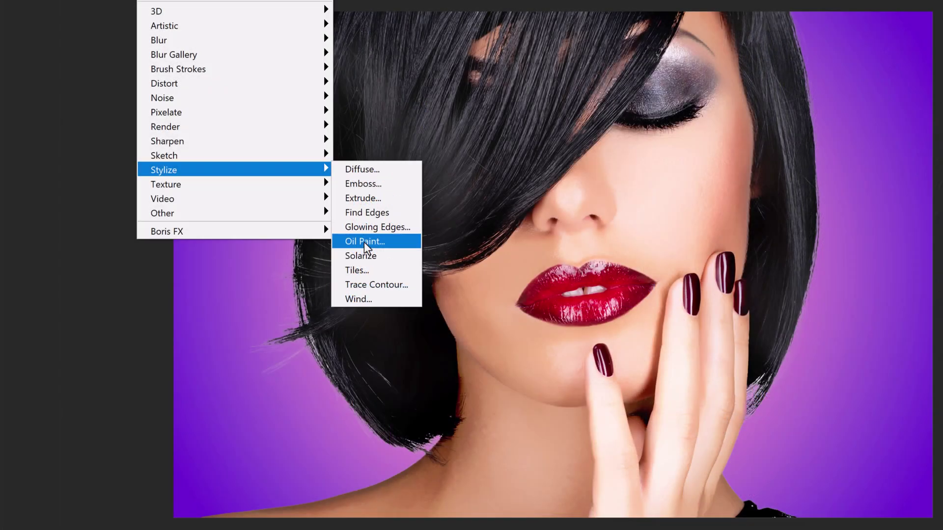
pyautogui.click(712, 421)
pyautogui.moveTo(651, 123); pyautogui.dragTo(658, 147)
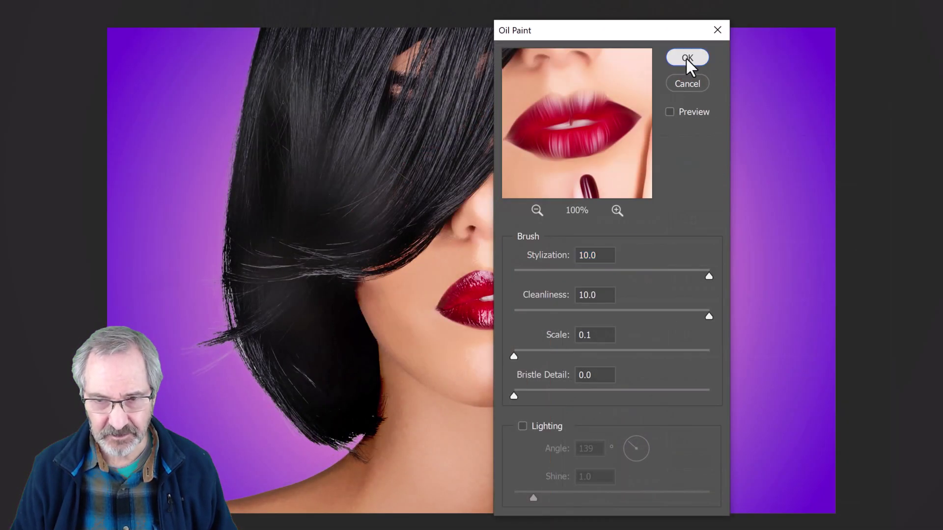
pyautogui.click(685, 58)
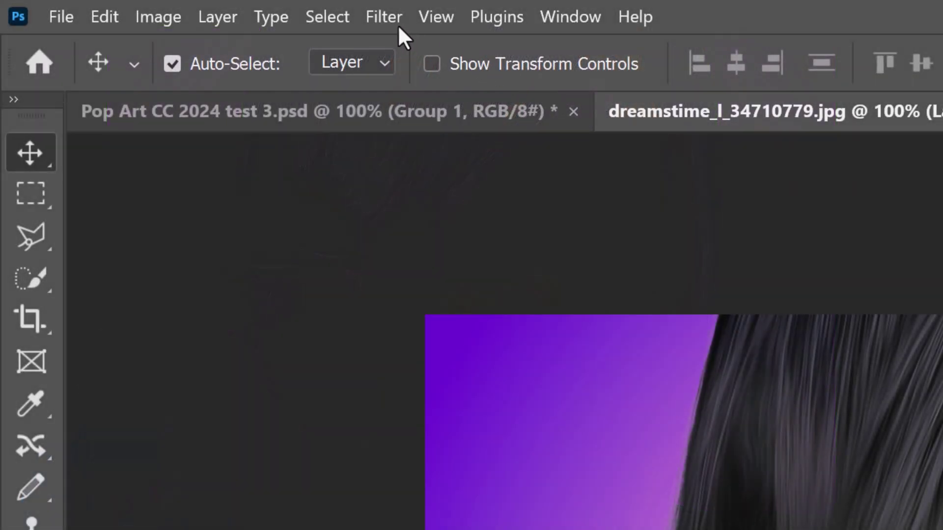
# Apply Filter Gallery's Poster Edges with thickness 10, intensity 3, posterization 0.
pyautogui.click(384, 17)
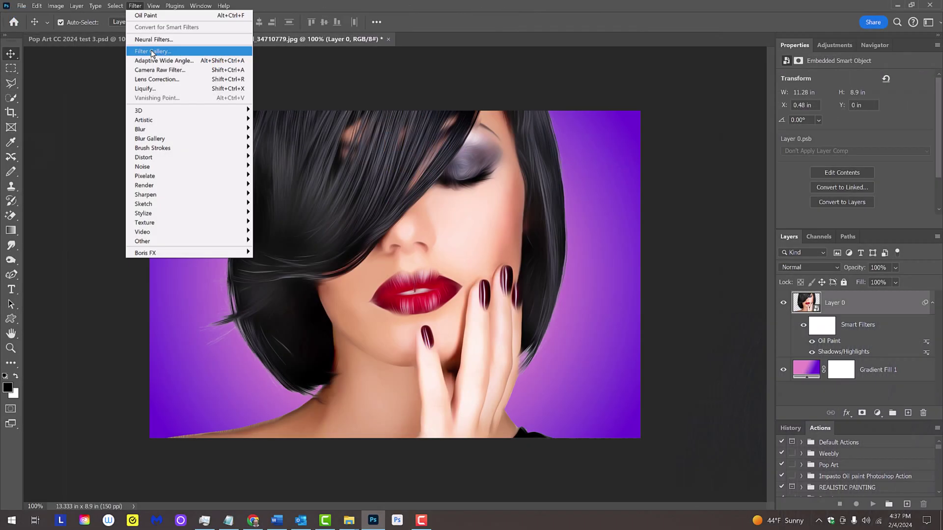
pyautogui.click(426, 147)
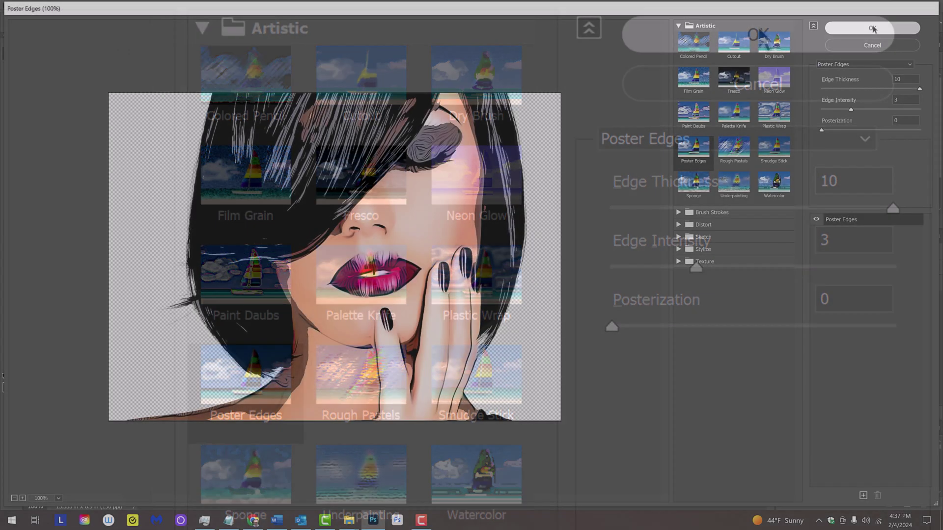
pyautogui.click(872, 28)
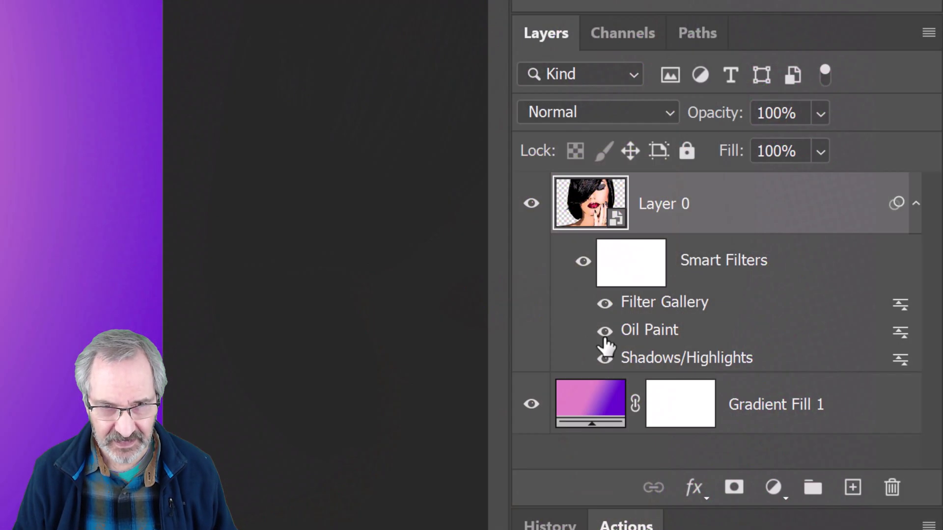
# Merge the photo and Gradient Fill 1 into smart object Layer 0, then duplicate it.
pyautogui.keyDown('shift'); pyautogui.click(593, 410); pyautogui.keyUp('shift')
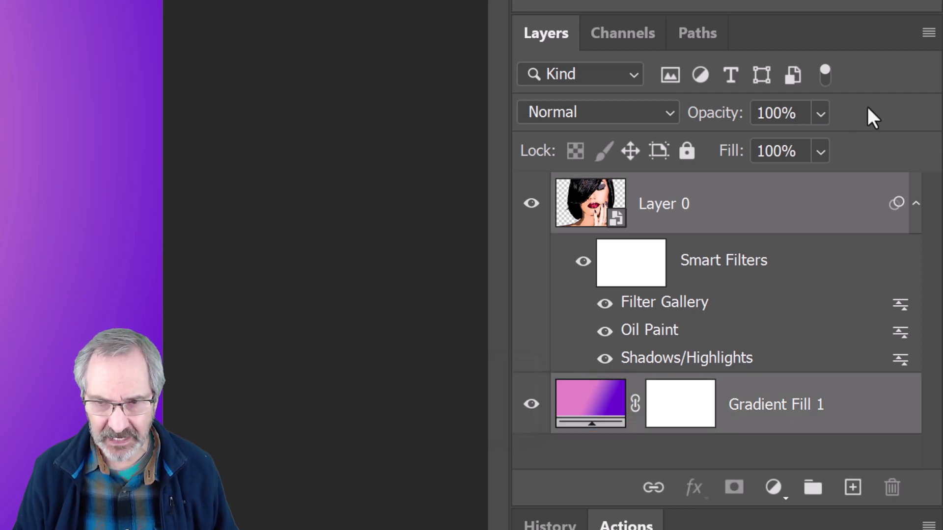
pyautogui.click(925, 35)
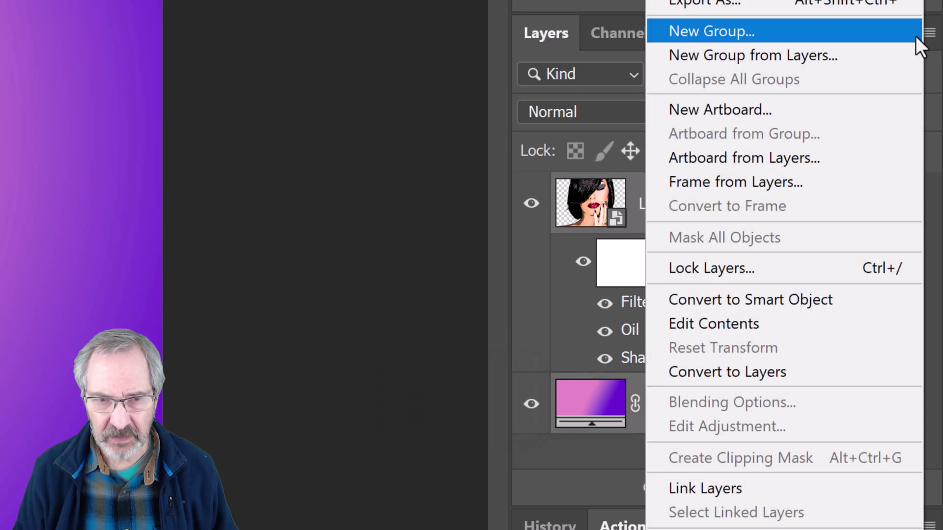
pyautogui.click(725, 302)
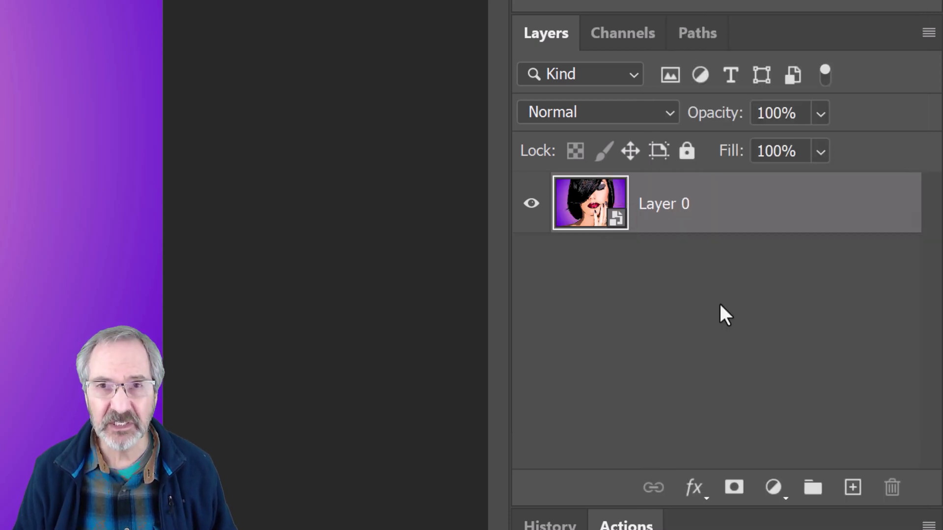
pyautogui.hotkey('ctrl', 'j')
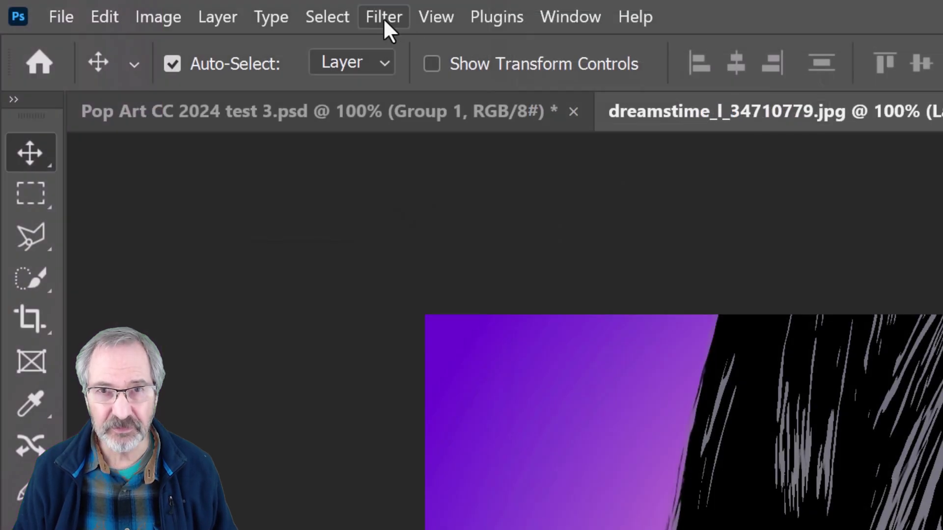
# Give Layer 0 copy a Color Halftone (max radius 16) blended in Soft Light.
pyautogui.click(385, 19)
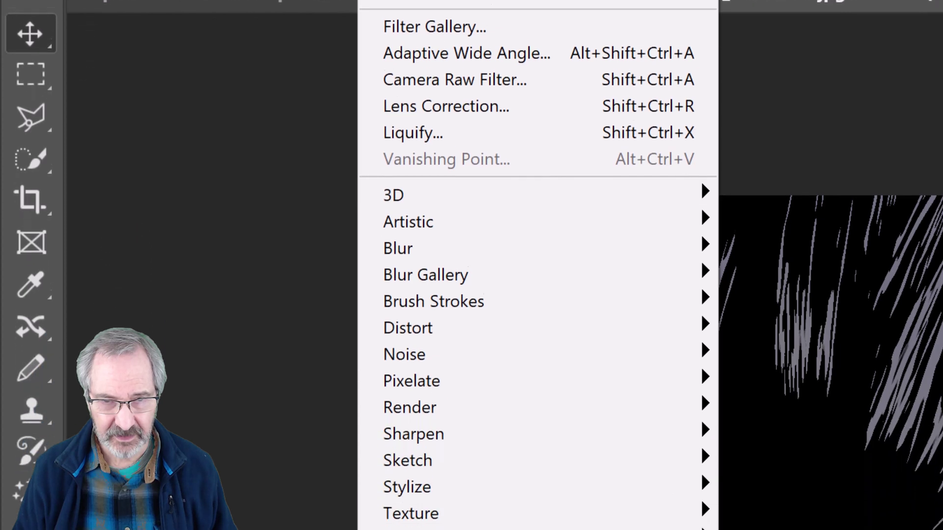
pyautogui.moveTo(412, 382)
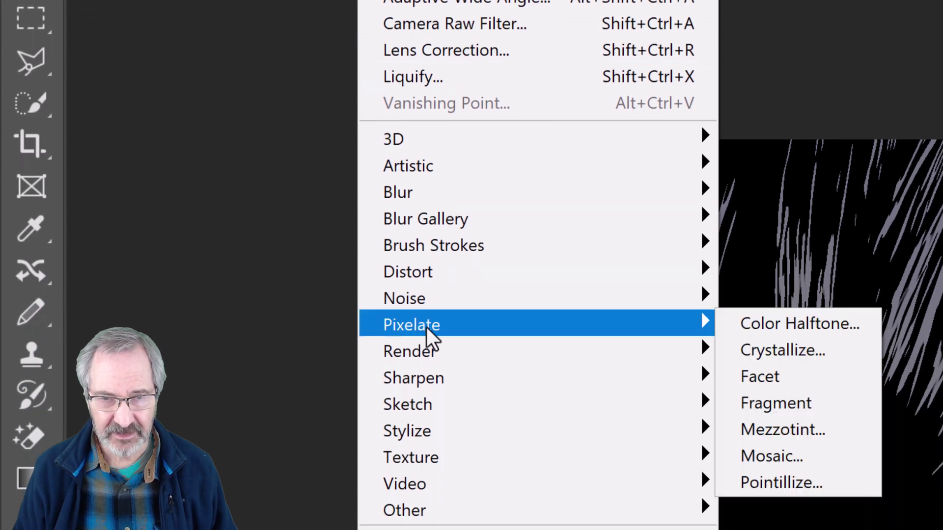
pyautogui.click(777, 327)
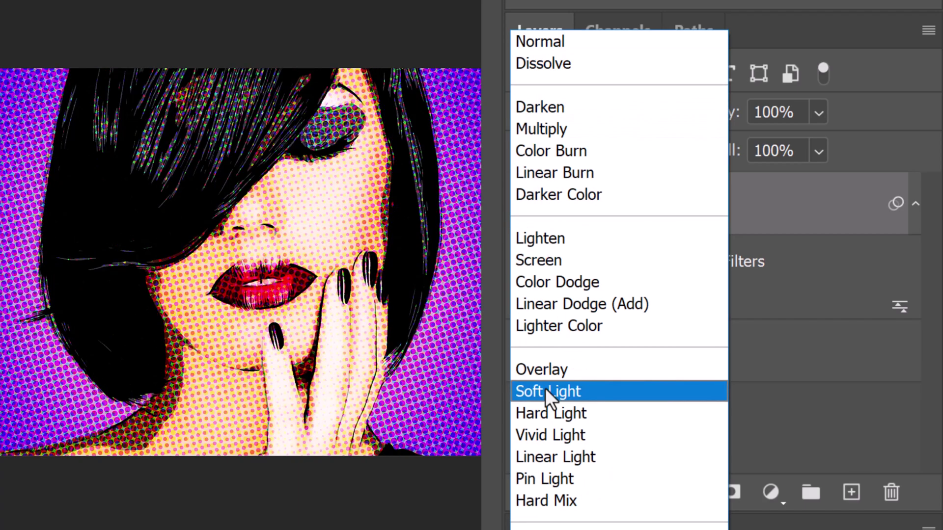
pyautogui.click(546, 392)
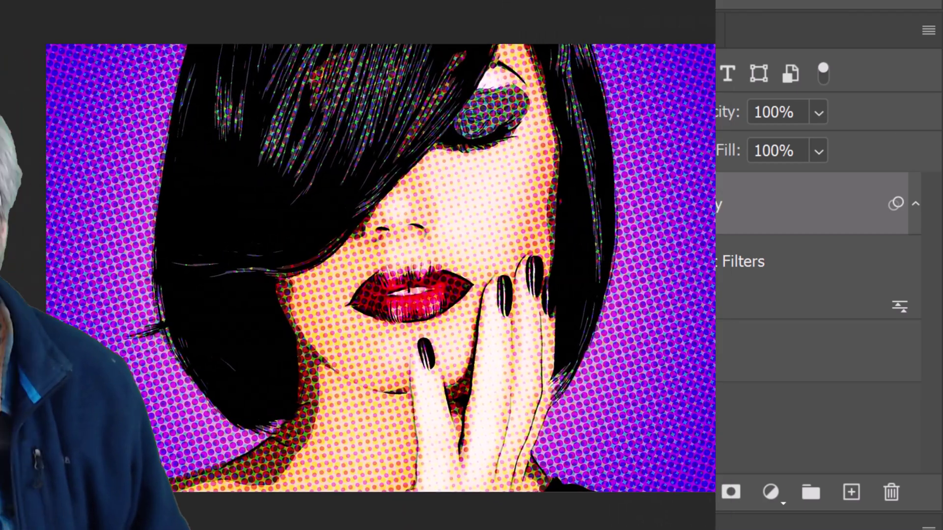